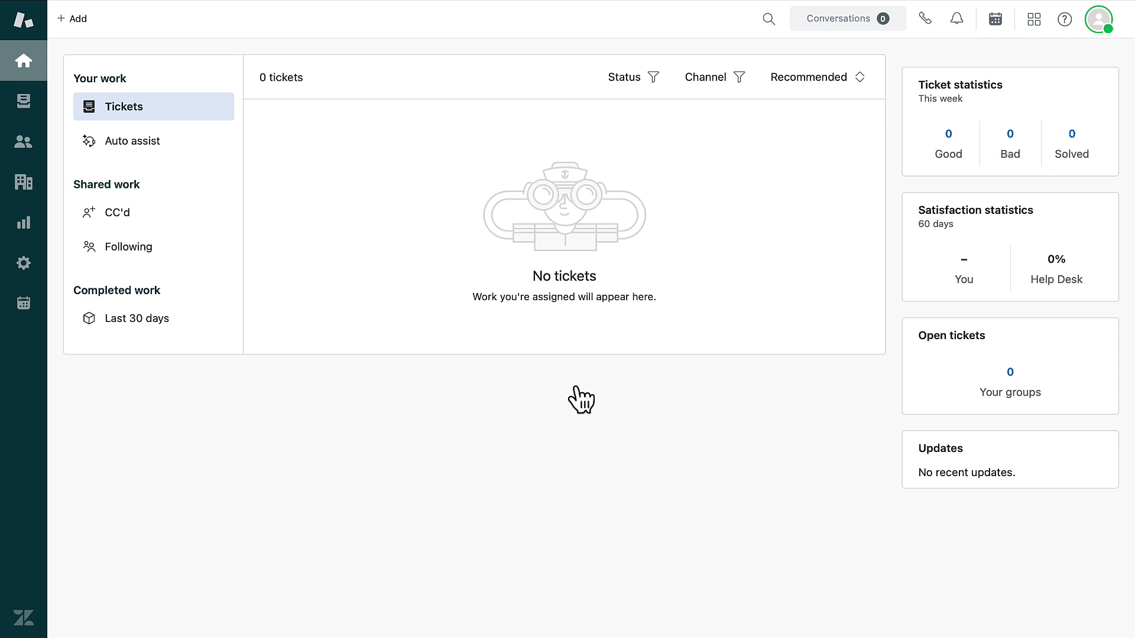
- Open the Zendesk products menu from the apps grid in the Support top bar
click(1034, 19)
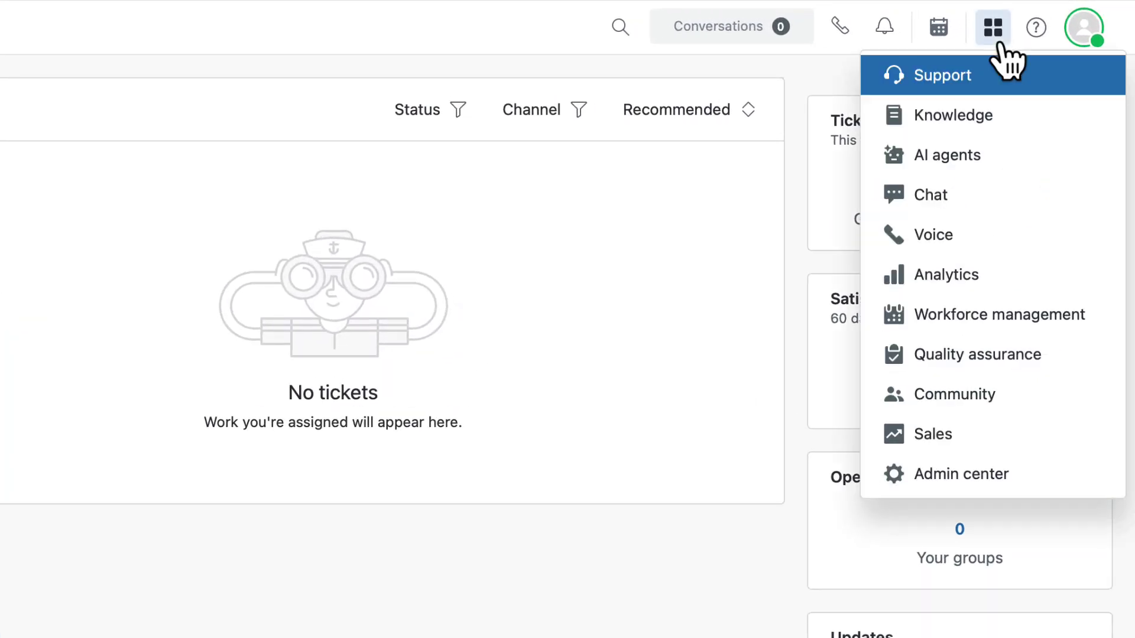
- Go to Admin Center and open Objects and rules > Tickets > Fields
click(1036, 477)
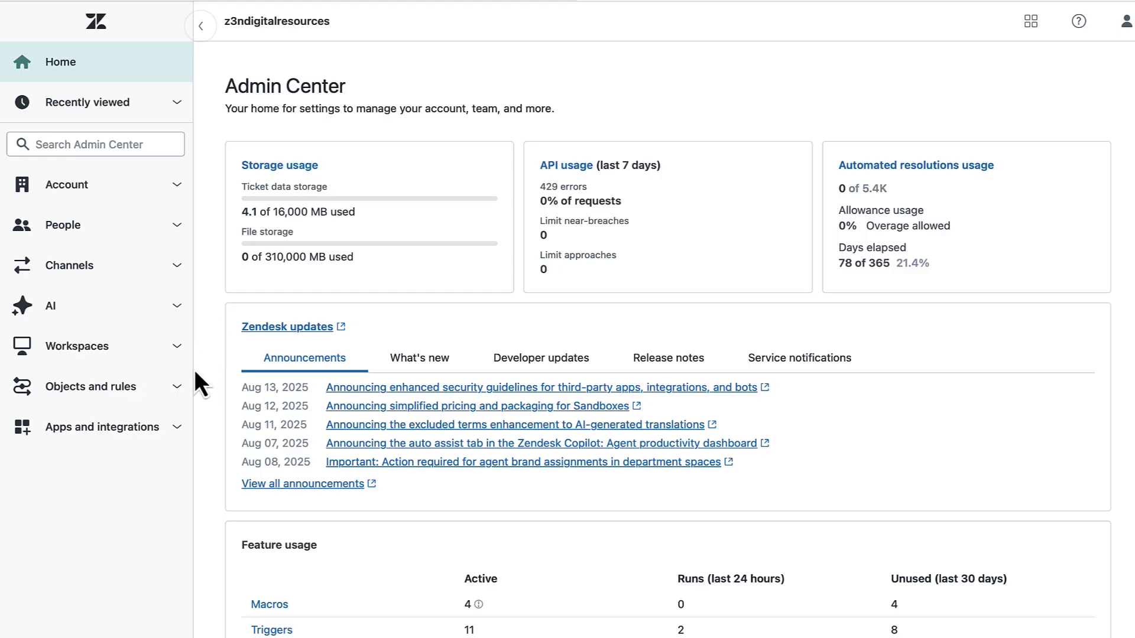
click(171, 401)
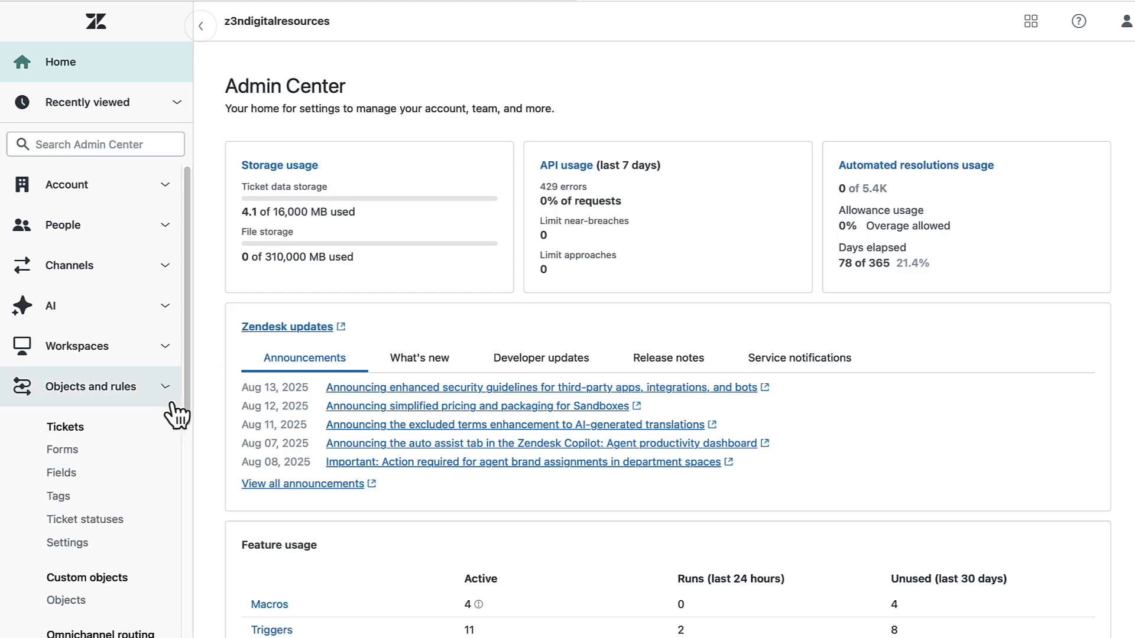
click(147, 497)
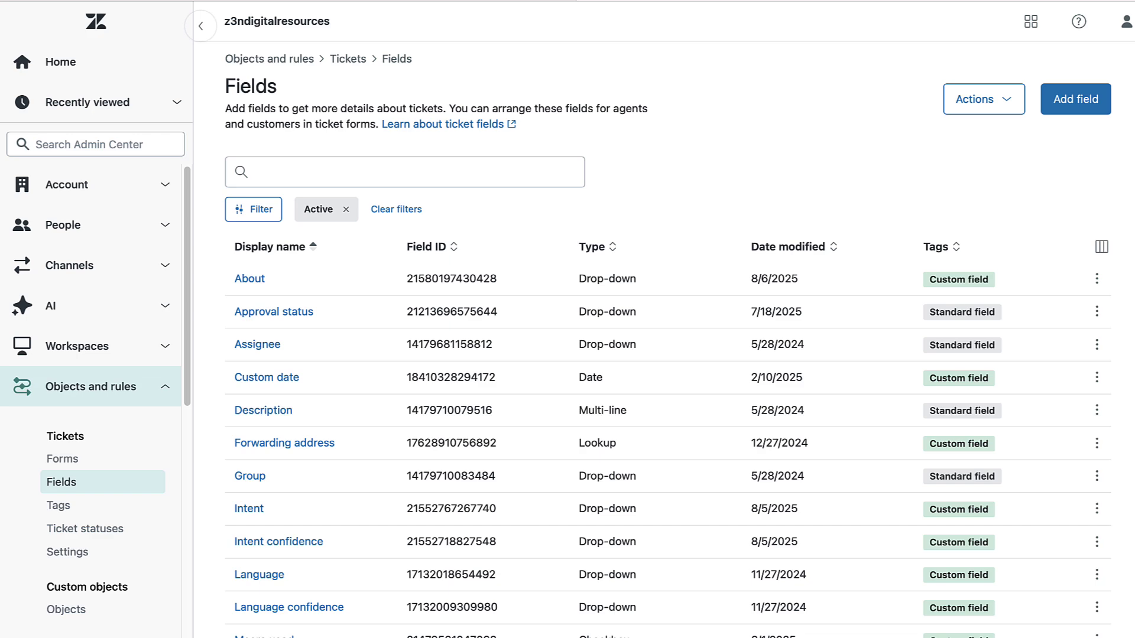
- Filter the ticket fields list to show only fields created by Zendesk
click(256, 204)
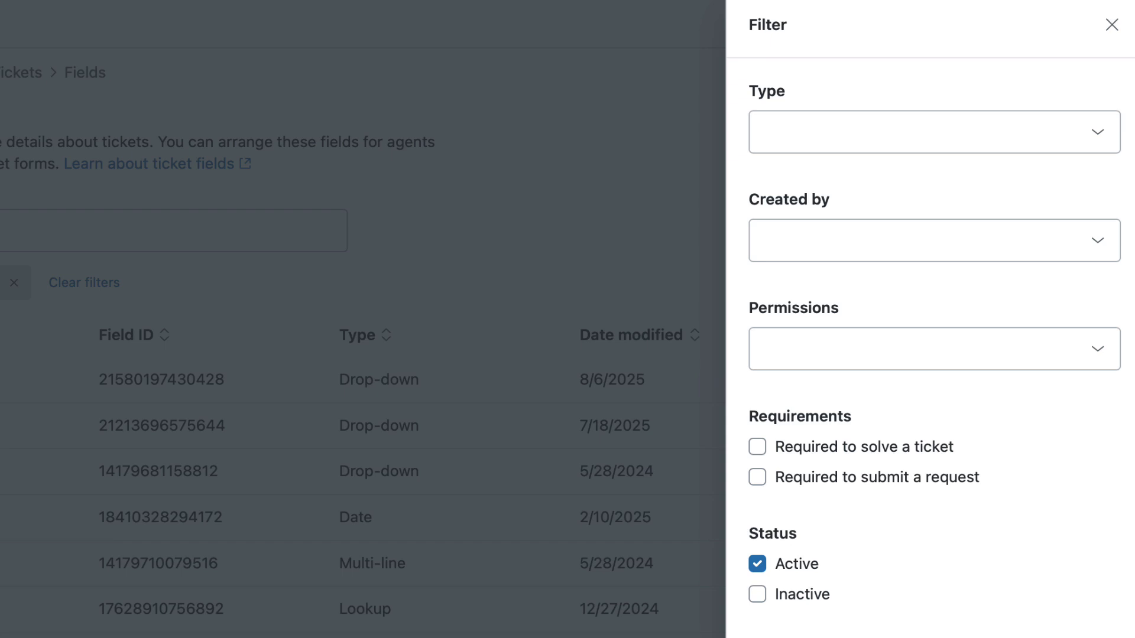
click(1077, 244)
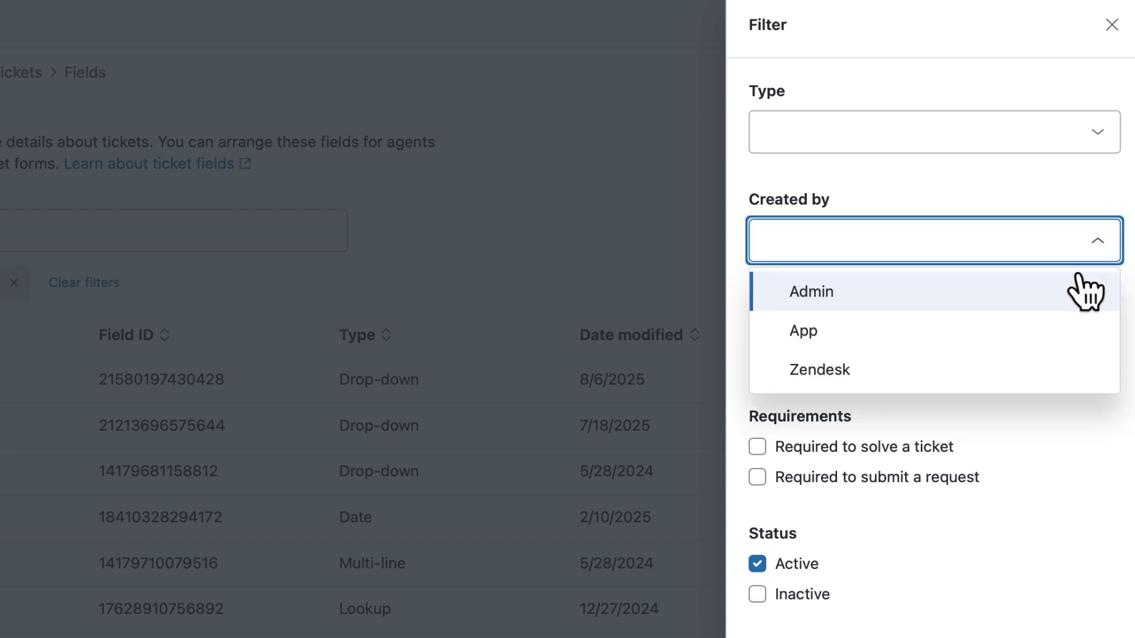
click(1078, 367)
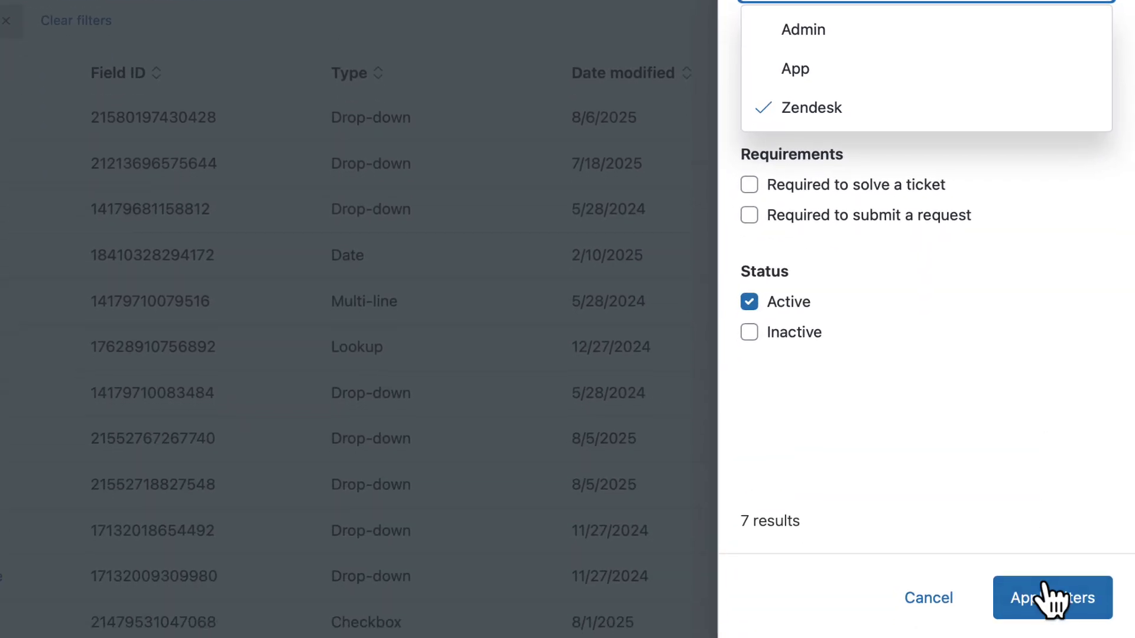
click(1049, 597)
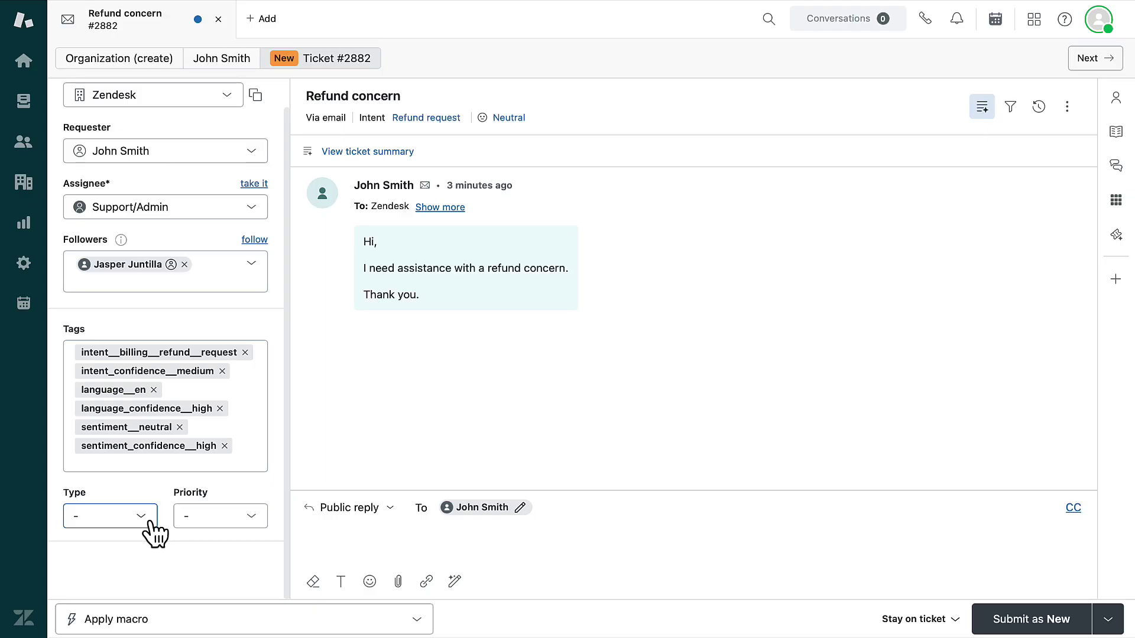
- Browse the ticket's Type options (Incident, Problem) and Priority options, leaving both unset
click(148, 520)
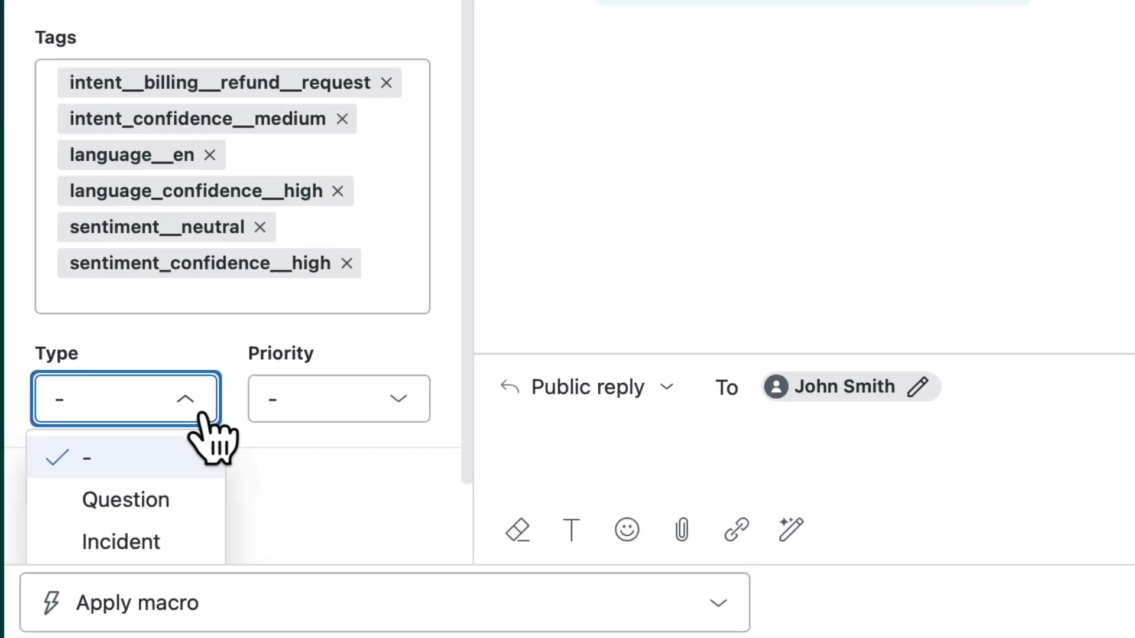
scroll(163, 526, down, 1)
key(Down)
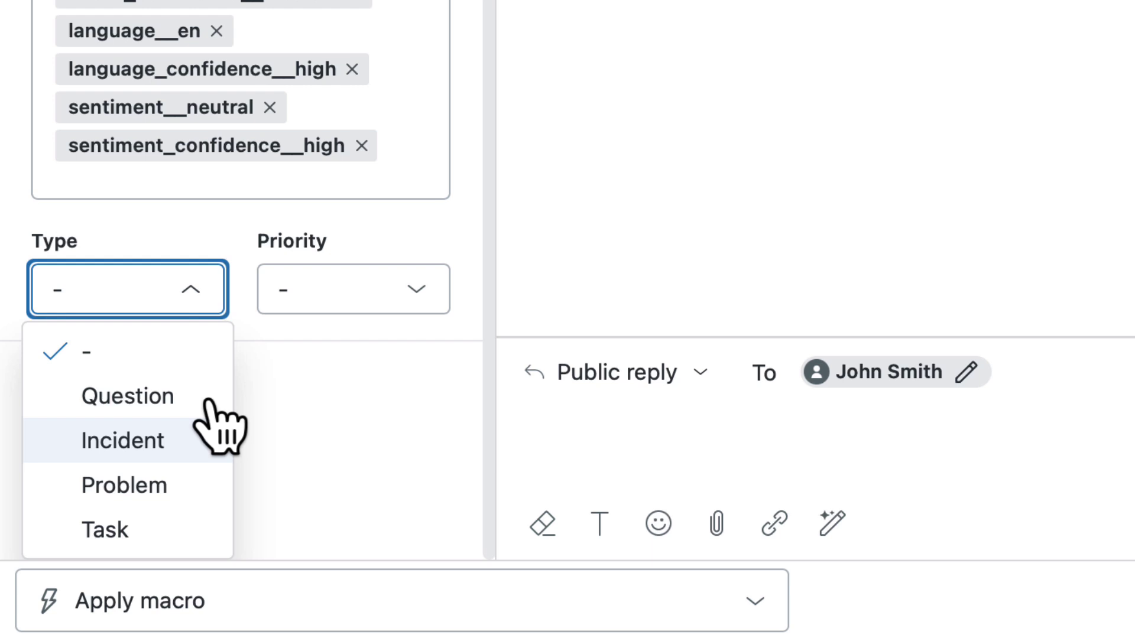
key(Down)
key(Down)
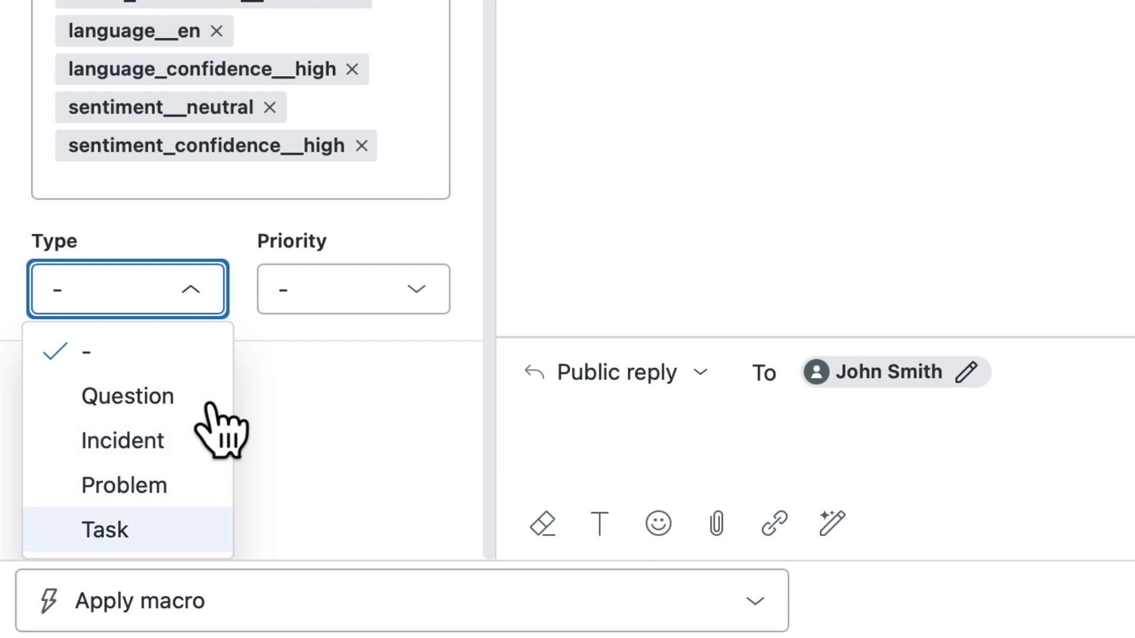
key(Escape)
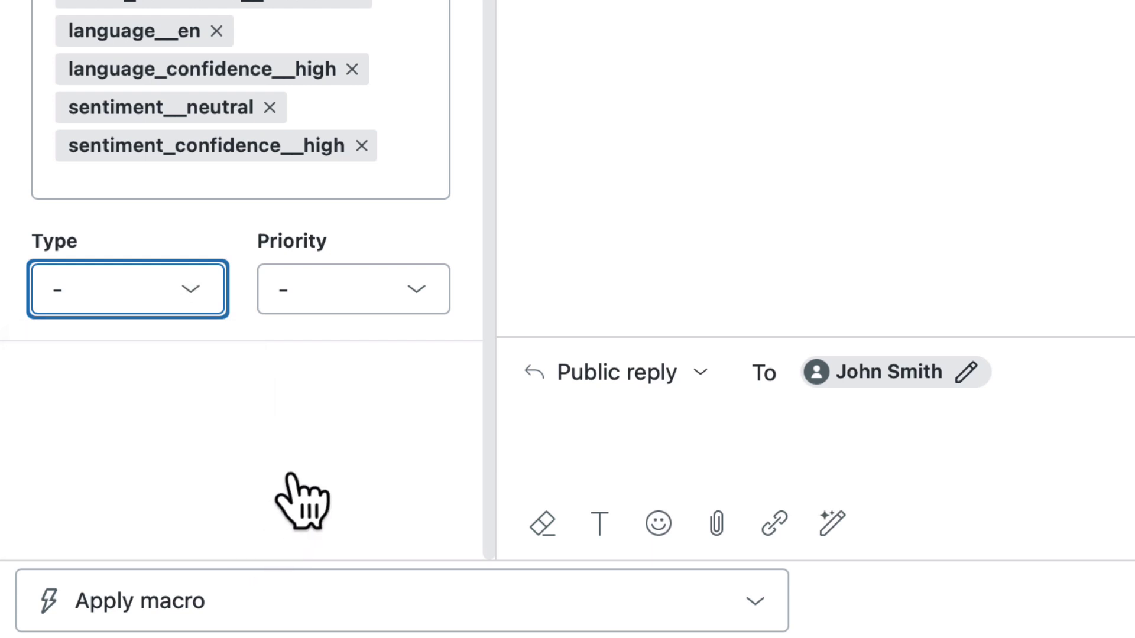
click(432, 308)
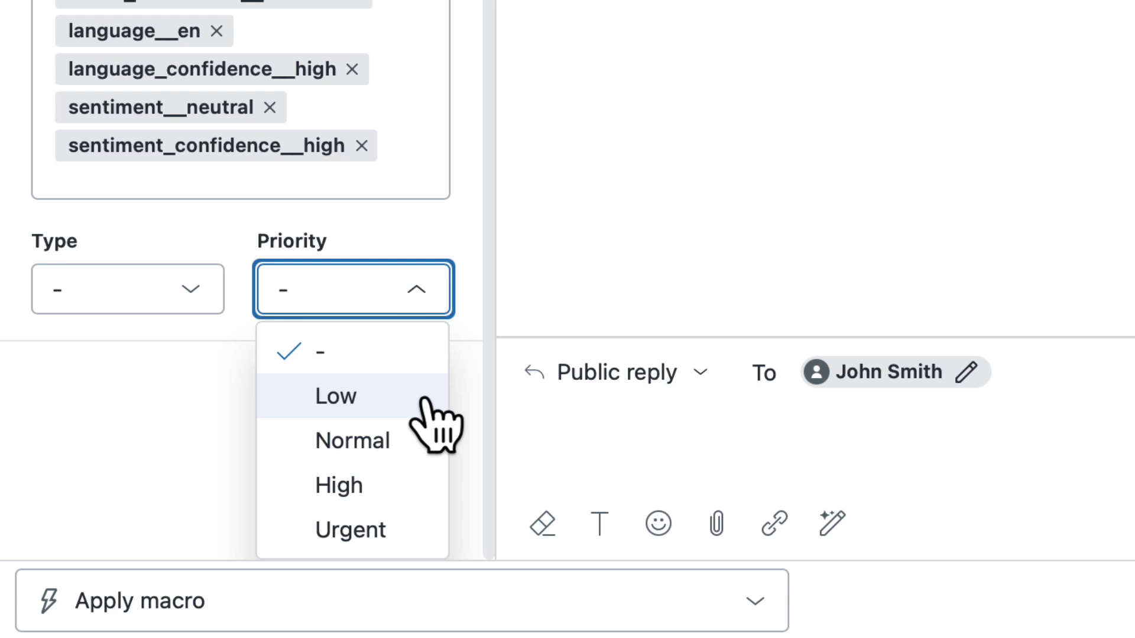
key(Escape)
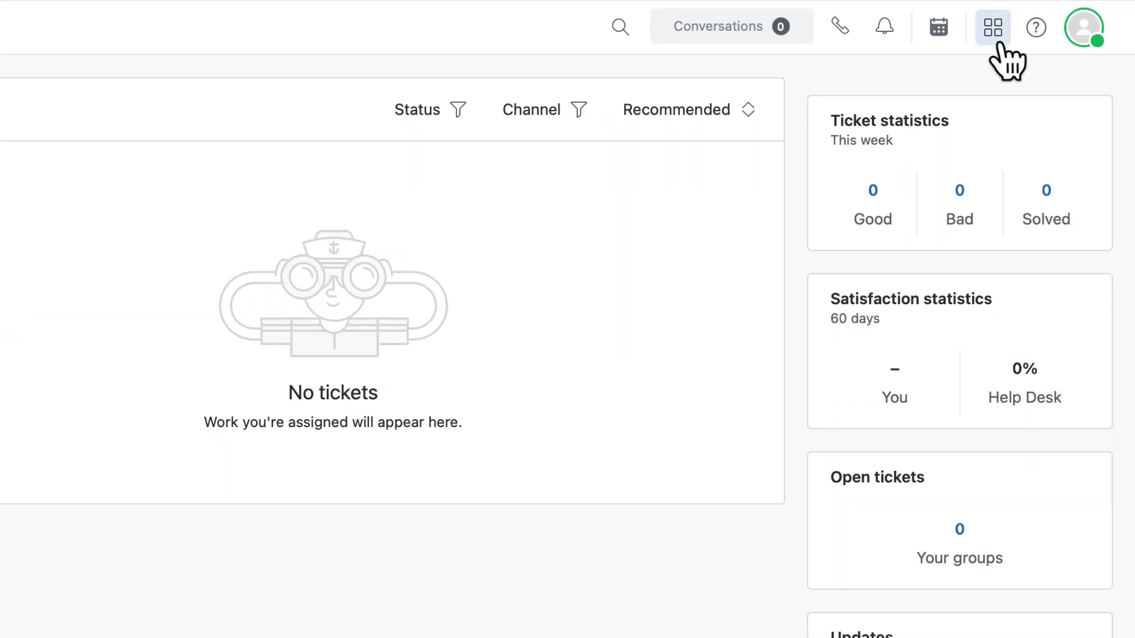
- From Admin Center, reach Objects and rules > Tickets > Fields and start adding a new field
click(998, 42)
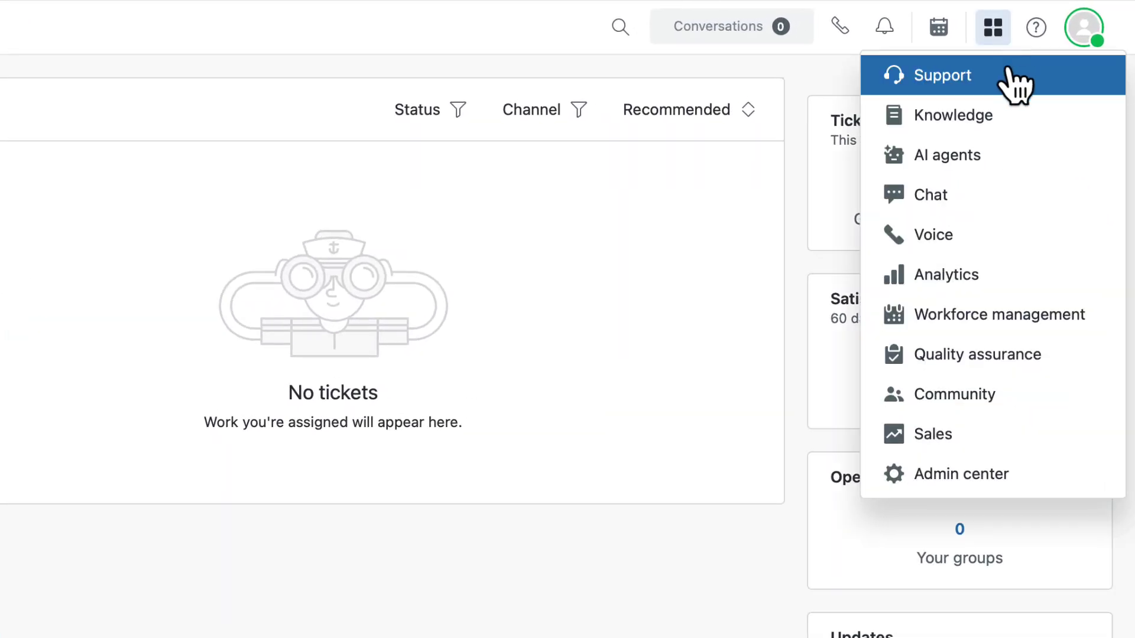
click(1035, 478)
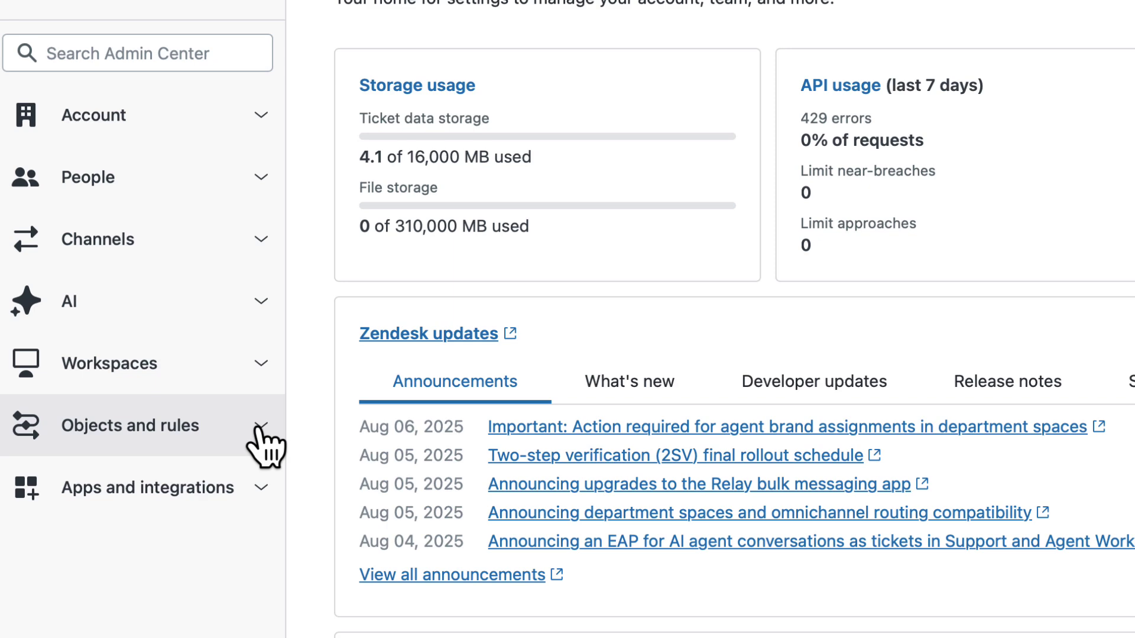
click(213, 425)
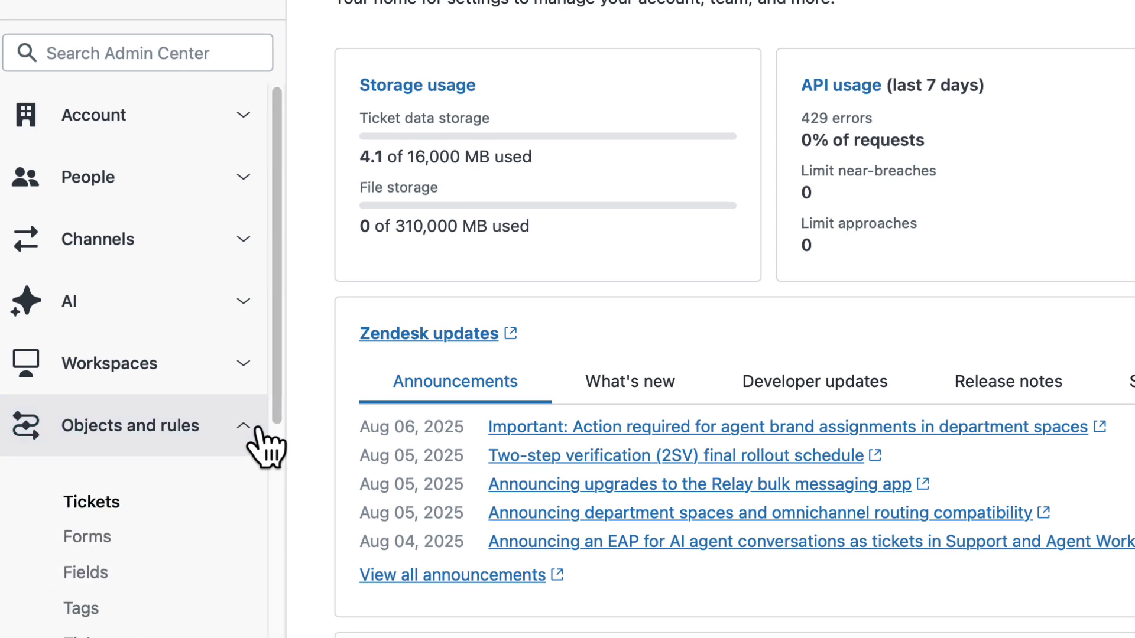
scroll(254, 438, down, 3)
click(245, 420)
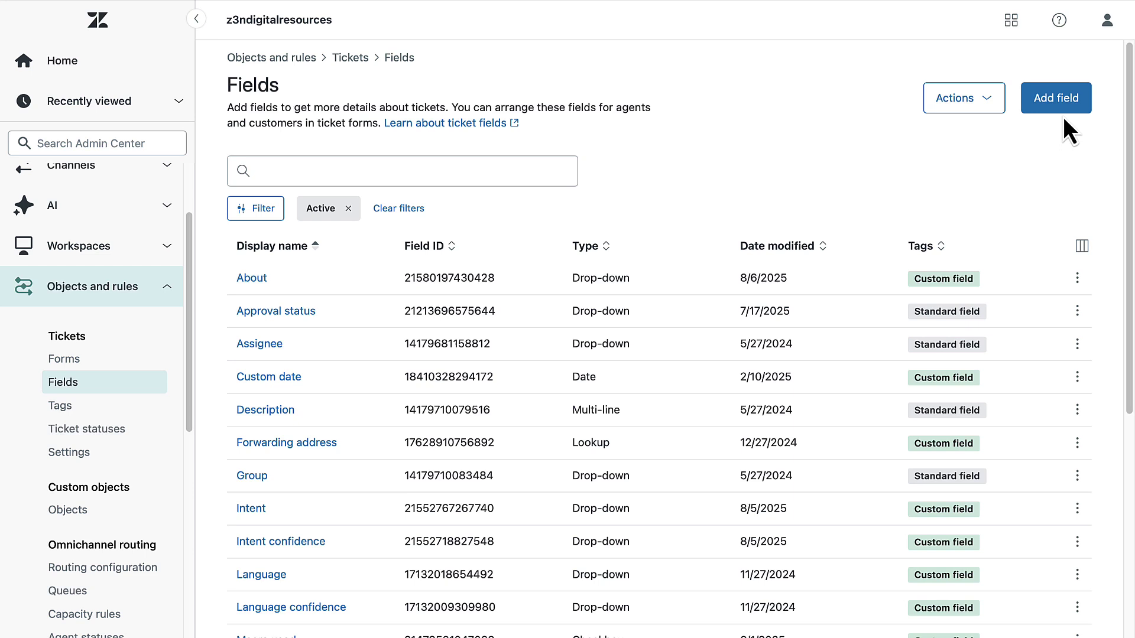
click(1051, 100)
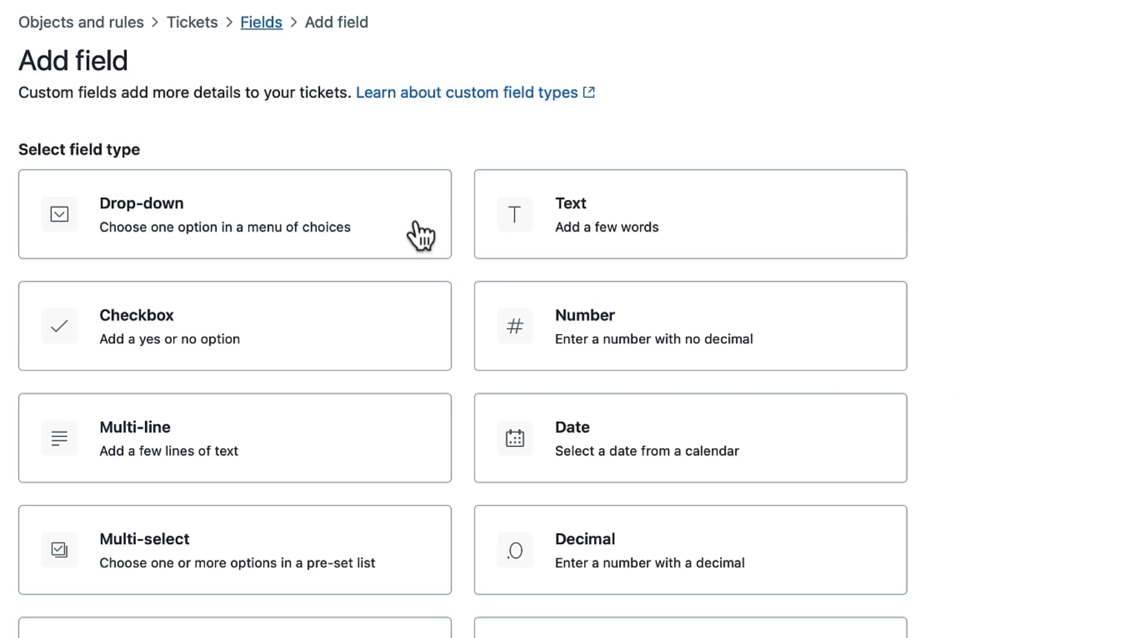
- Choose Drop-down as the new ticket field's type
click(421, 236)
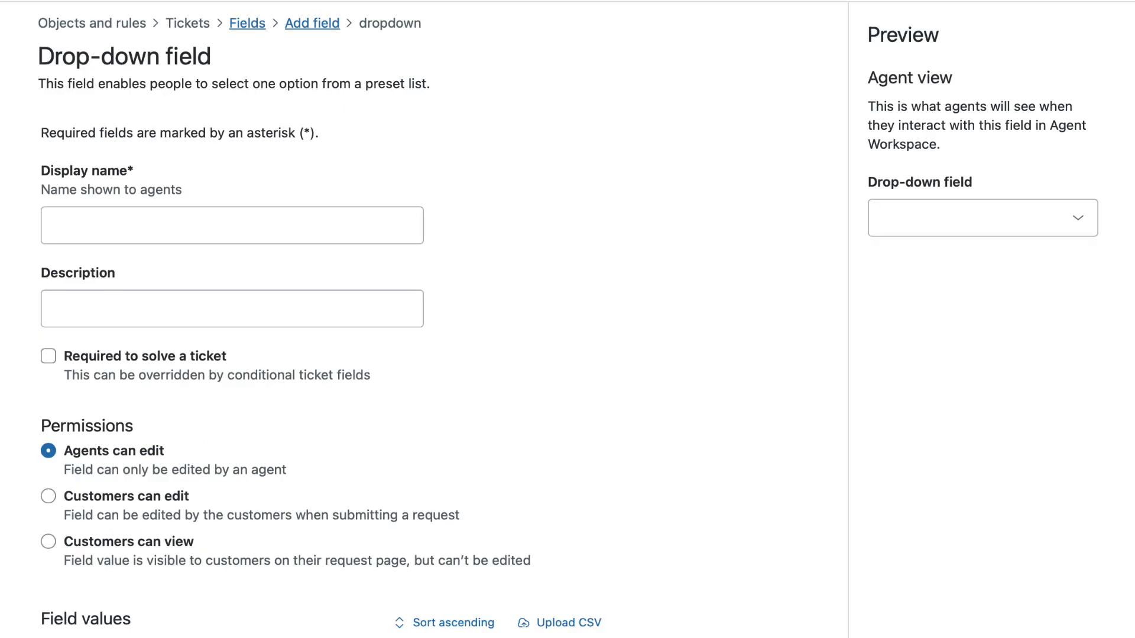
- Name the field 'About' with description 'The main reason the customer is contacting support'
click(232, 225)
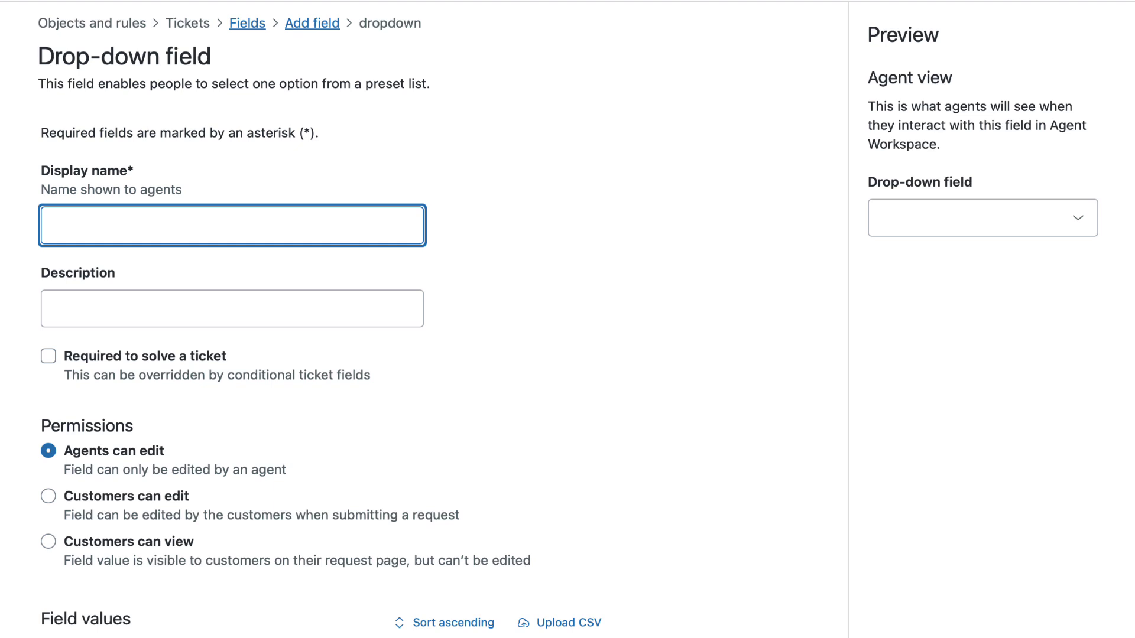
text(About)
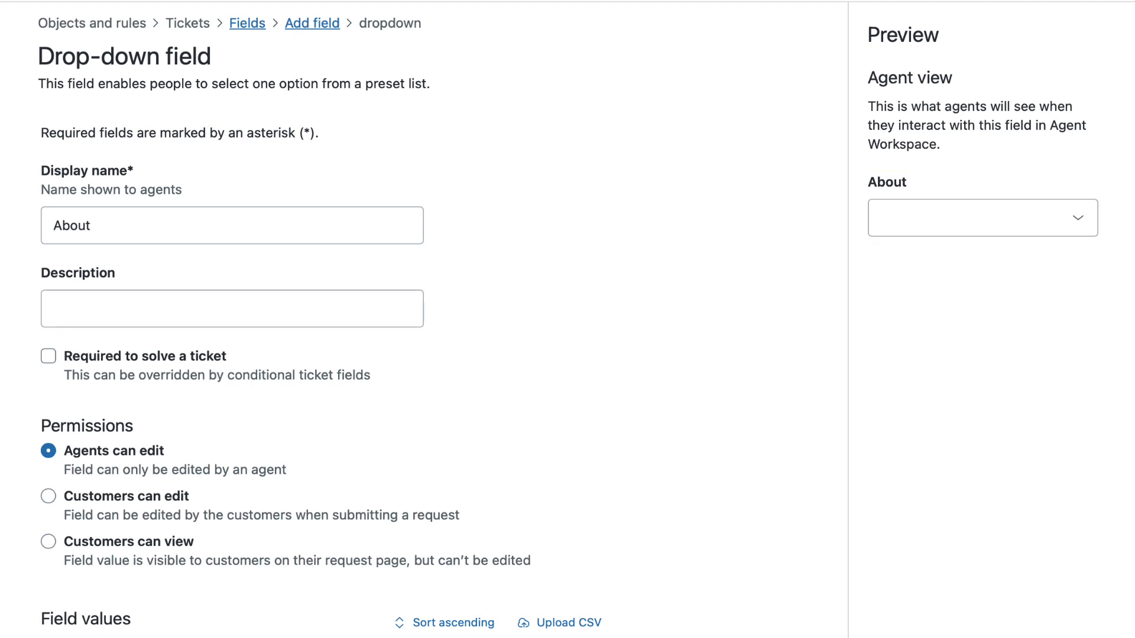
click(55, 309)
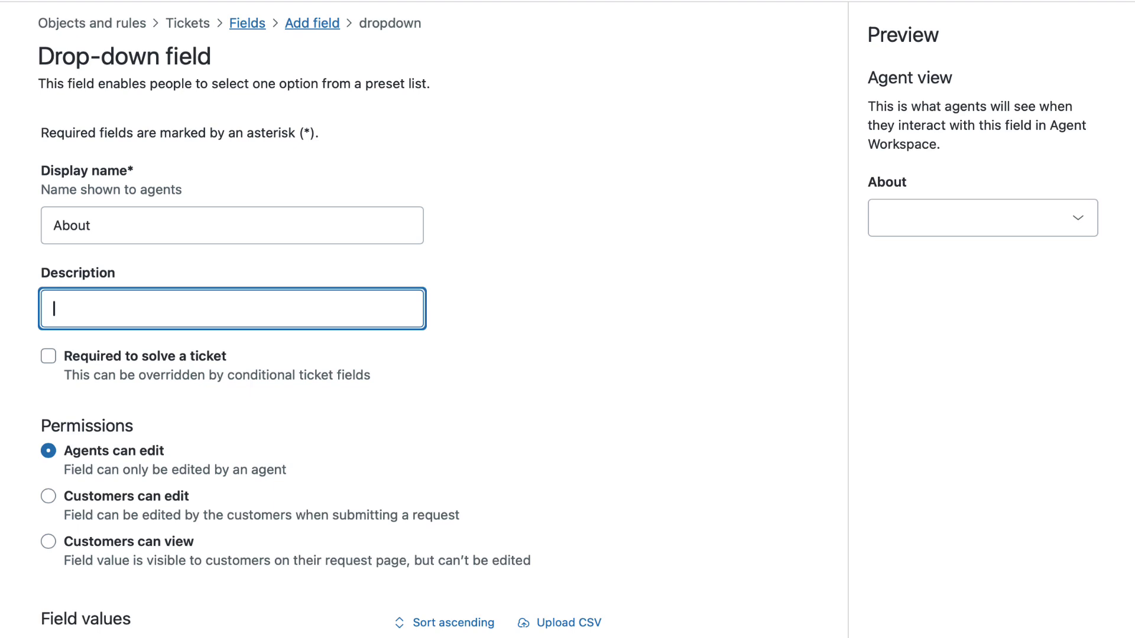
text(The main reason)
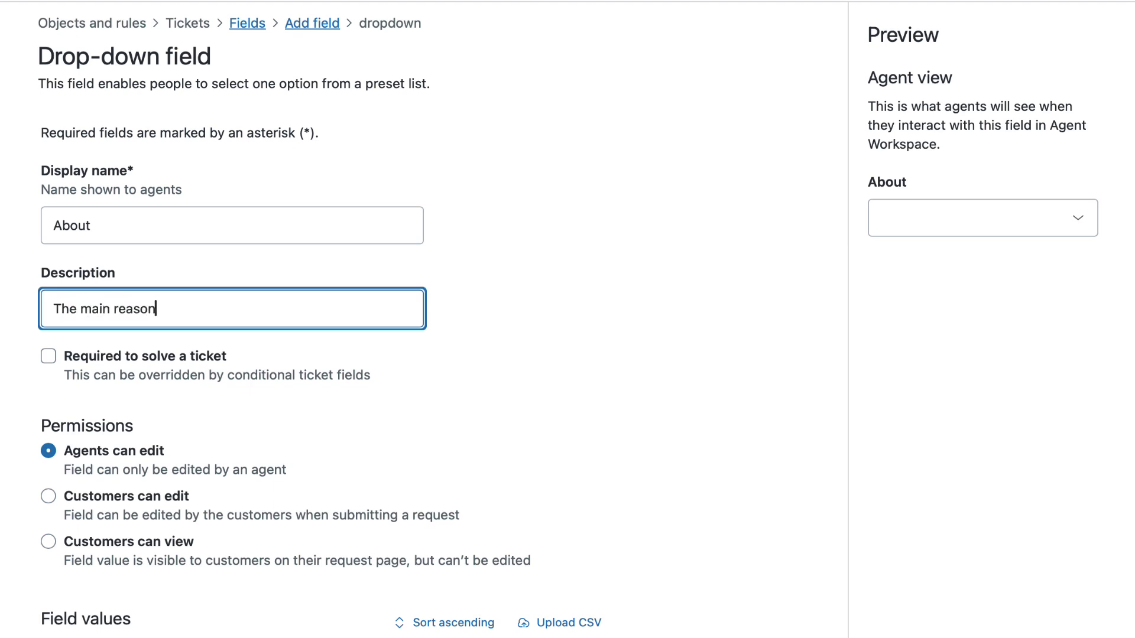
text( the customer is contacting suppo)
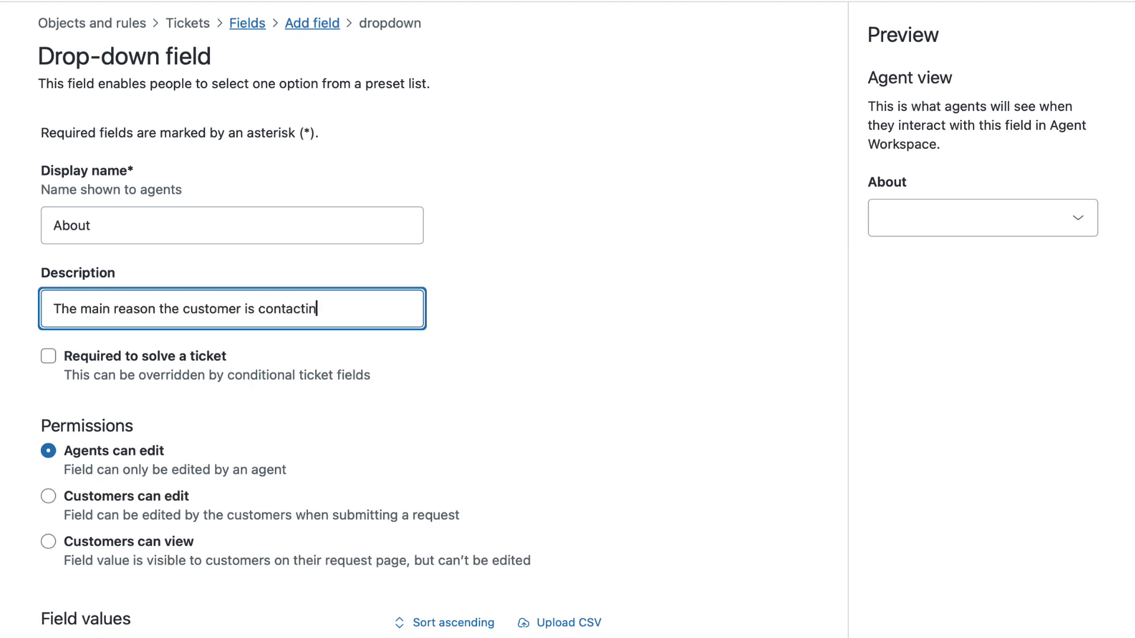
text(rt)
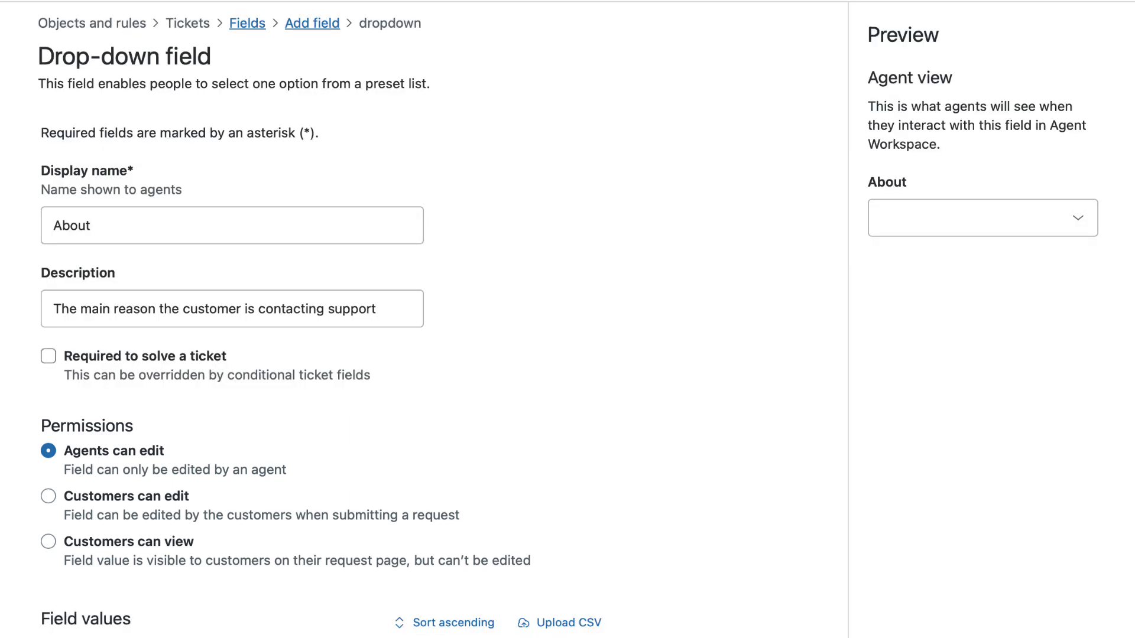
- Enter the field values Shipping issues, Refunds, Vouchers and Invoices
scroll(414, 319, down, 4)
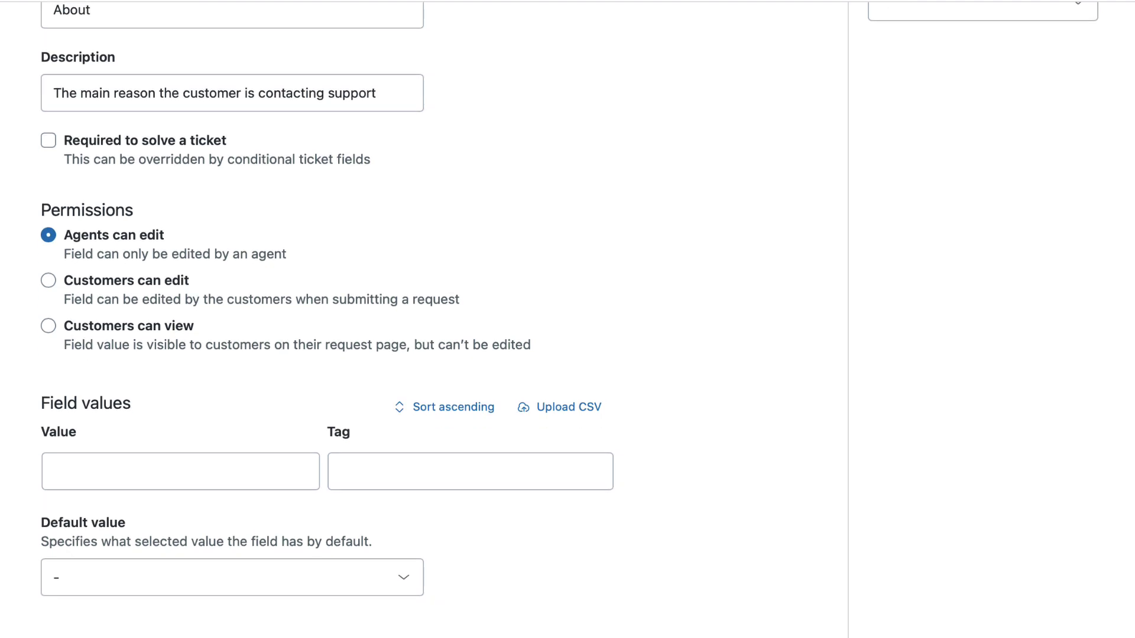
click(180, 471)
text(Shipping issues)
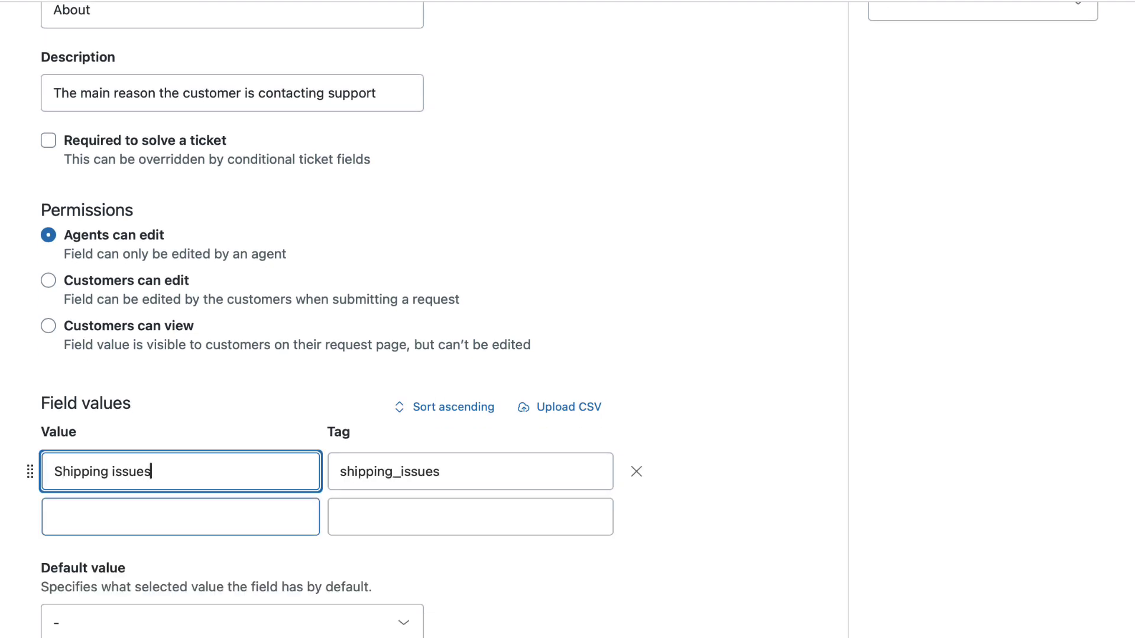
key(Return)
text(Refunds)
key(Return)
text(Vouchers)
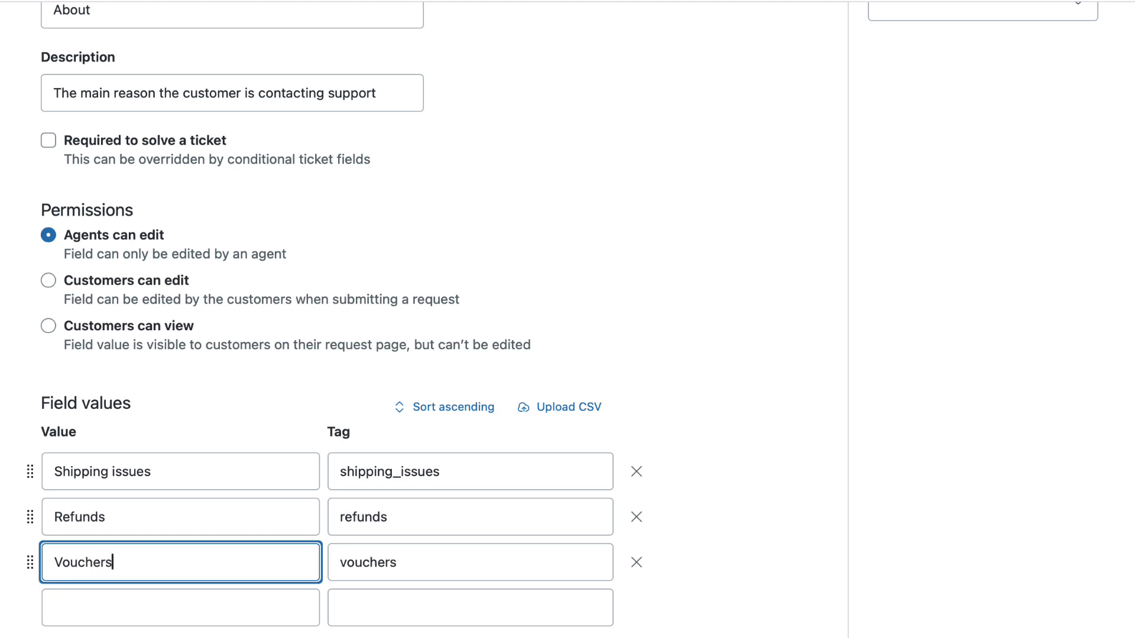
key(Return)
text(Invoices)
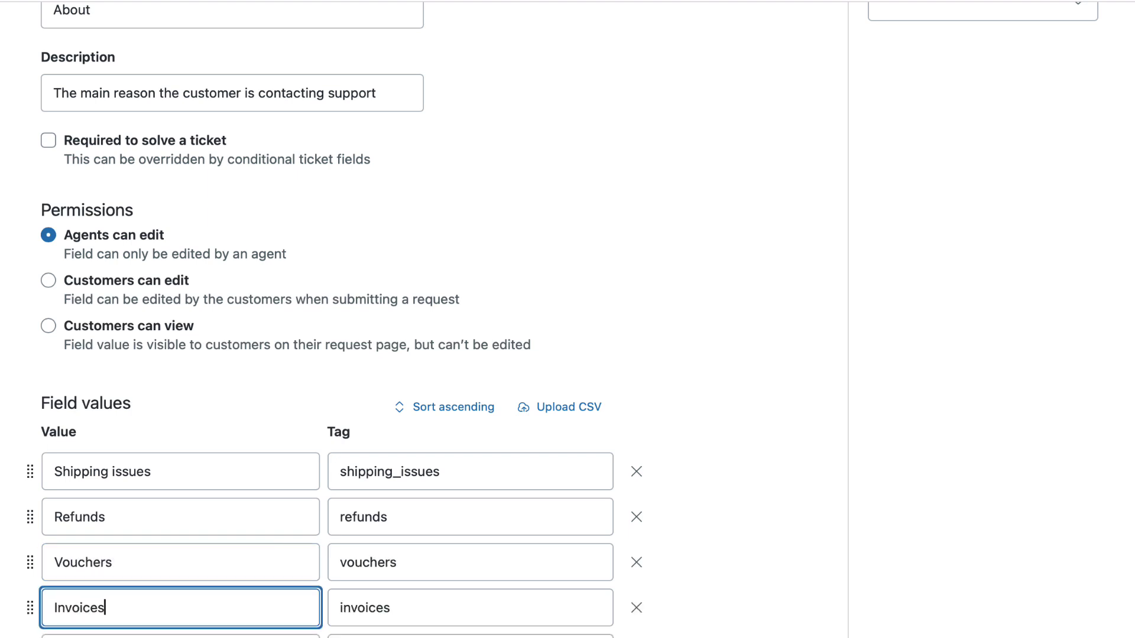
key(Return)
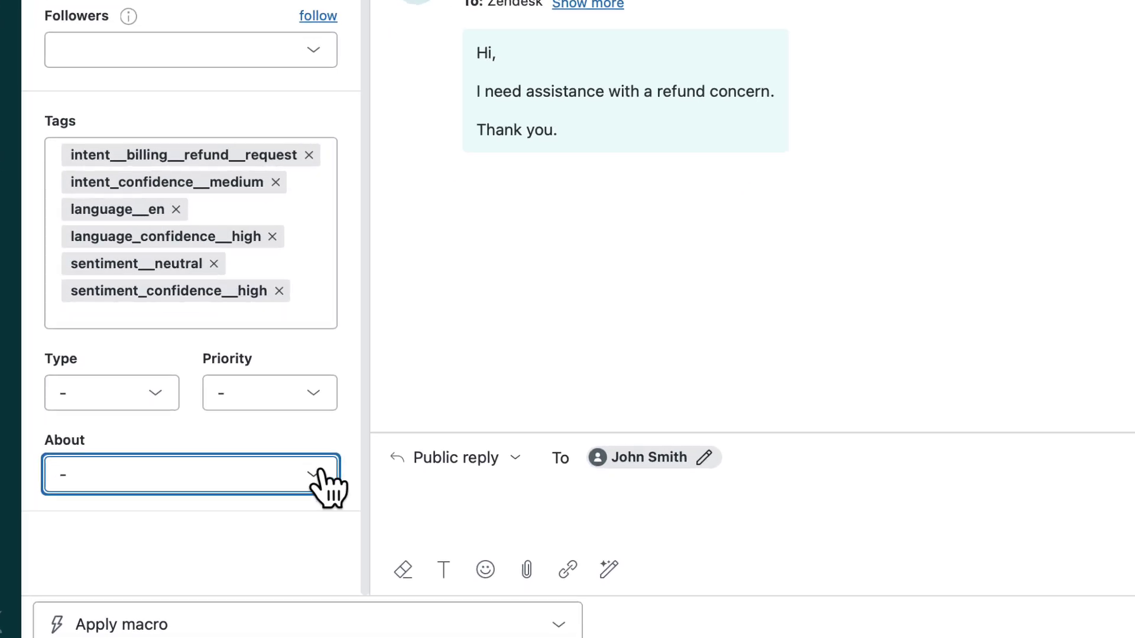
- Expand the About drop-down on ticket #2882 to list its choices
click(320, 473)
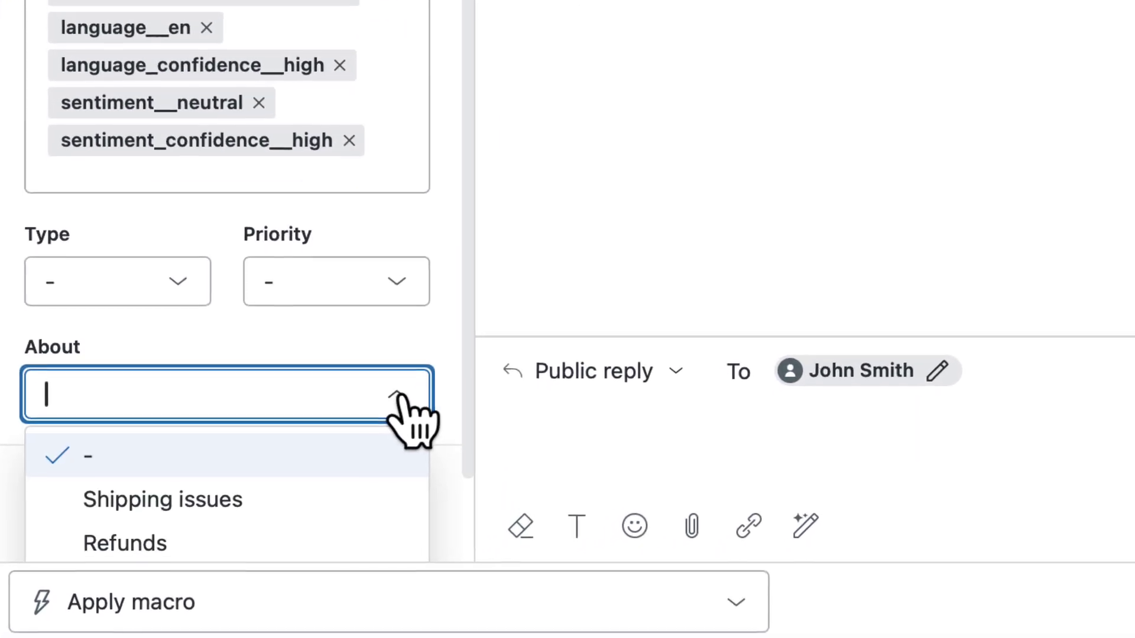